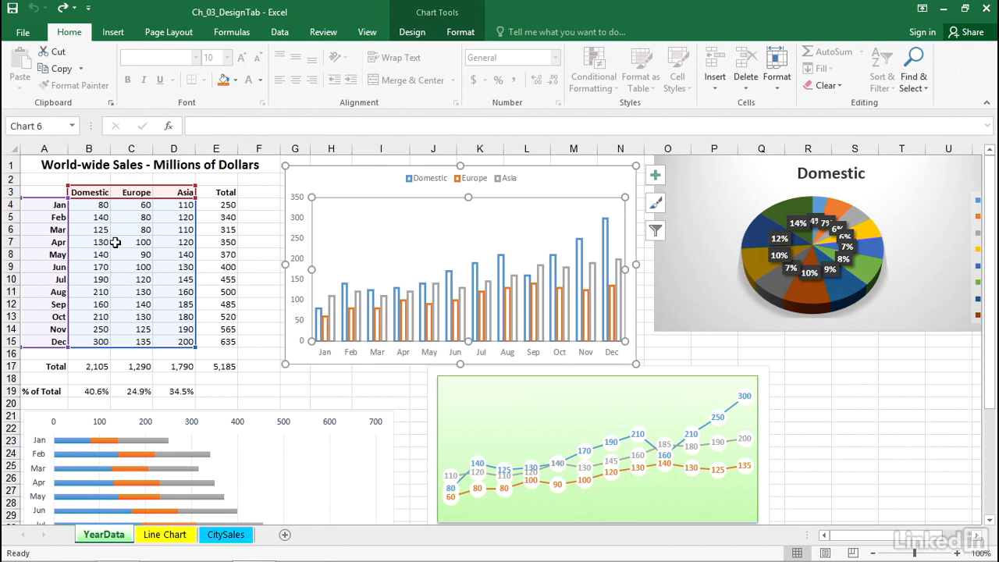
- Shrink the column chart's source range to Domestic and Europe only, and extend it back to include the Asia column
{"action": "left_click_drag", "start_coordinate": [192, 346], "coordinate": [155, 341]}
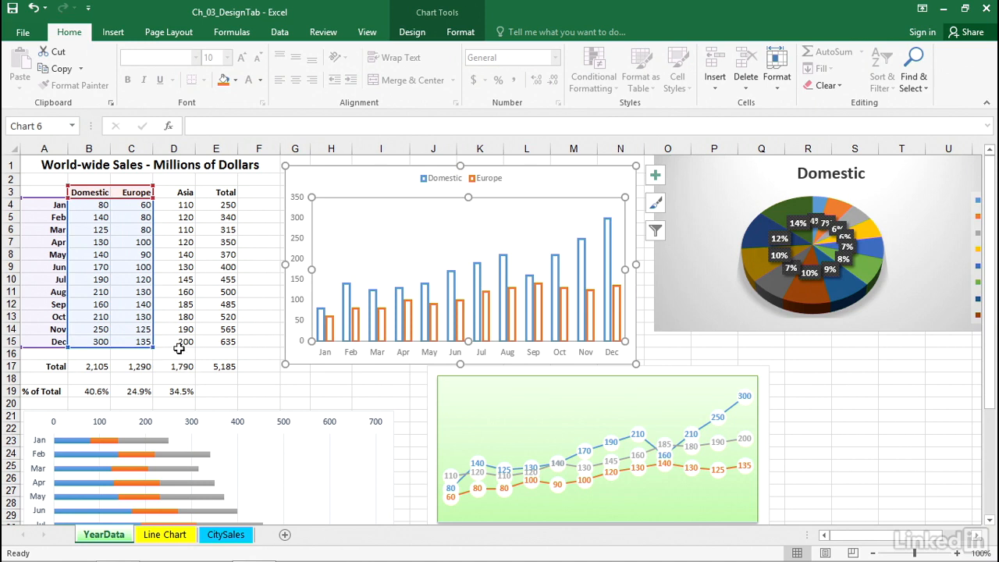
{"action": "left_click", "coordinate": [215, 254]}
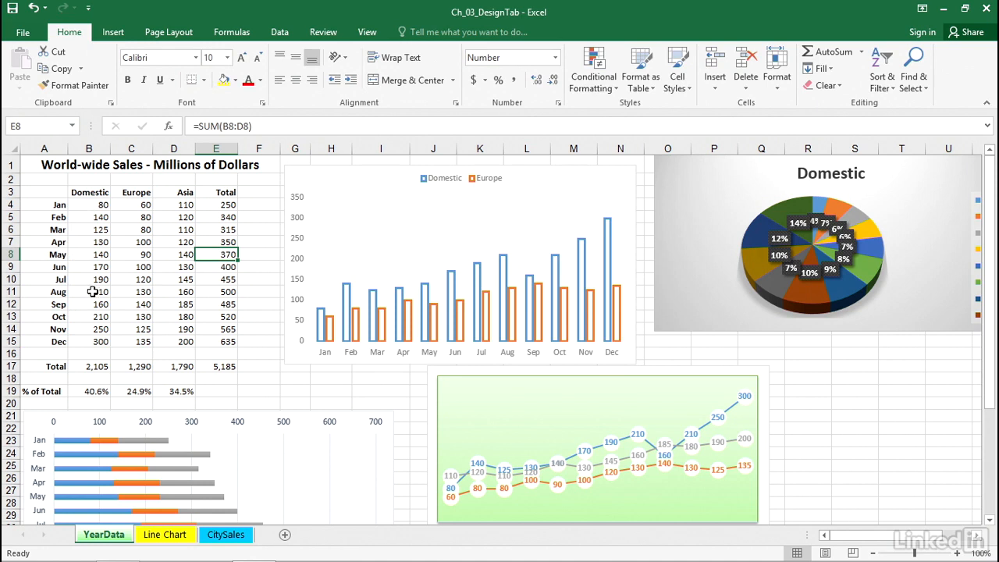
{"action": "left_click", "coordinate": [382, 254]}
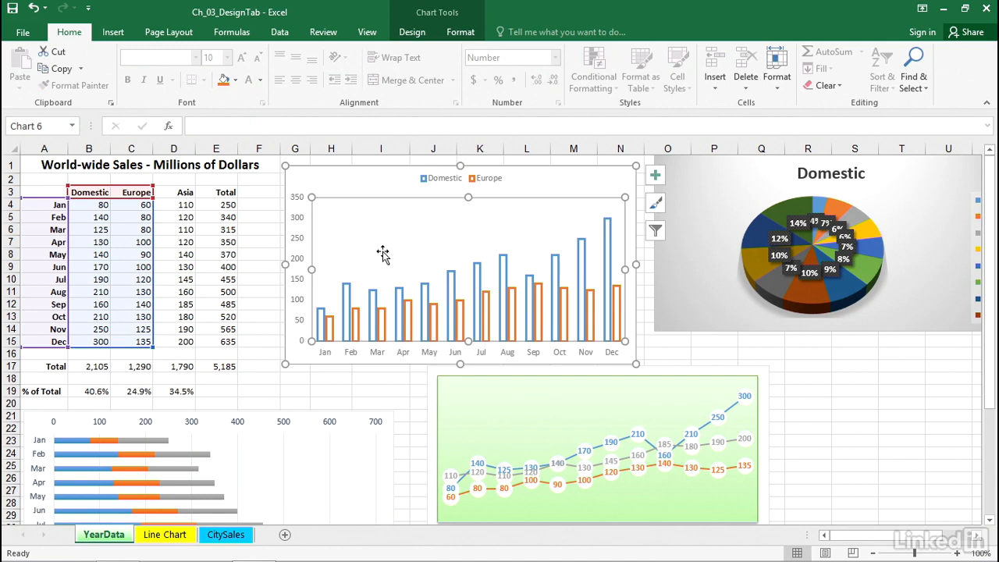
{"action": "left_click_drag", "start_coordinate": [152, 348], "coordinate": [184, 345]}
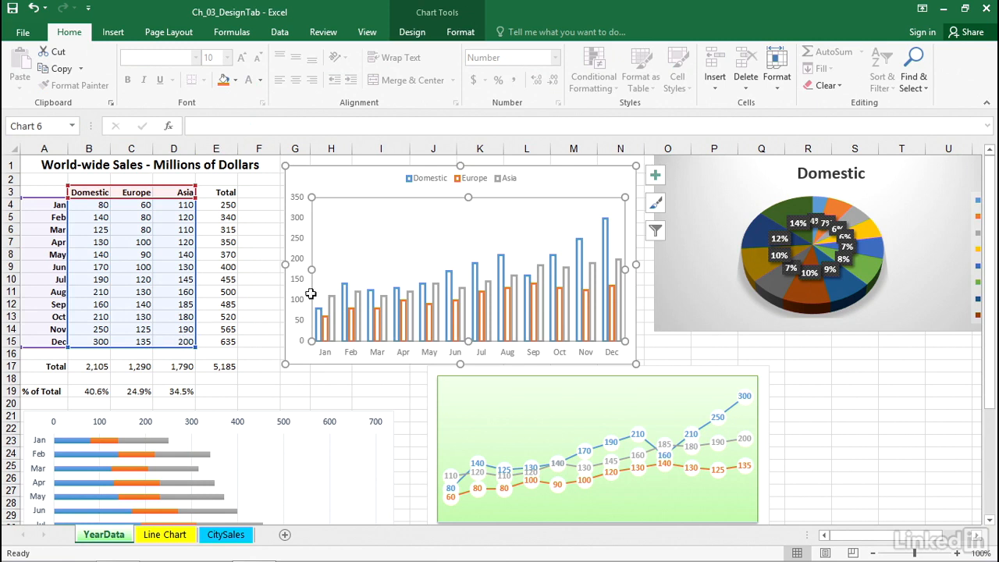
- Delete the Europe series from the column chart and reselect the chart's plot area
{"action": "left_click", "coordinate": [359, 175]}
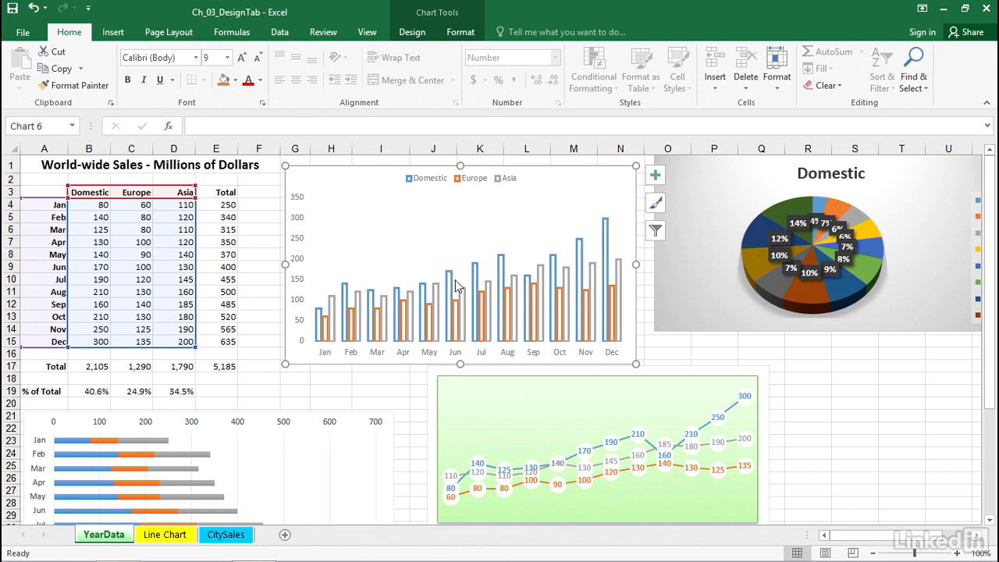
{"action": "left_click", "coordinate": [455, 306]}
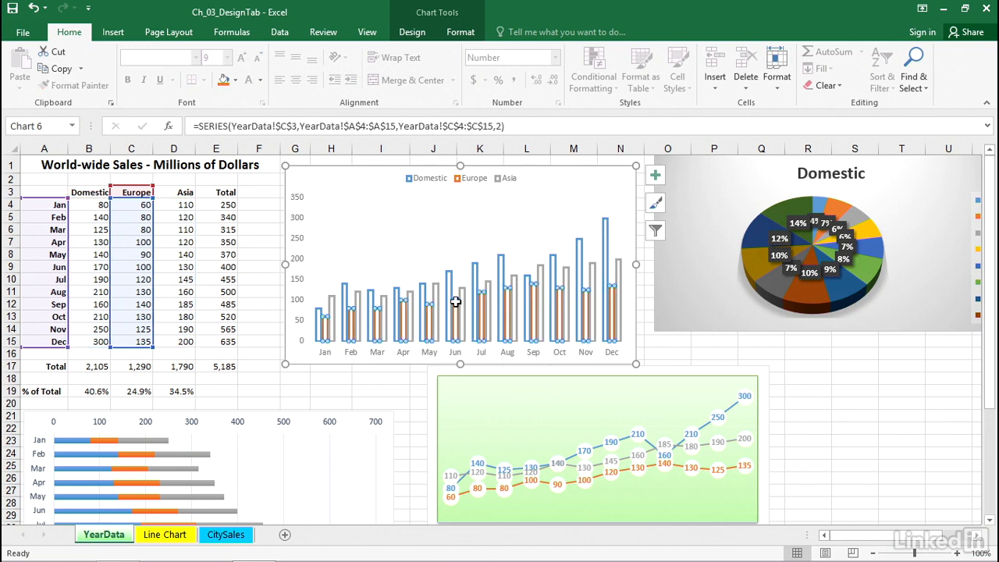
{"action": "key", "text": "Delete"}
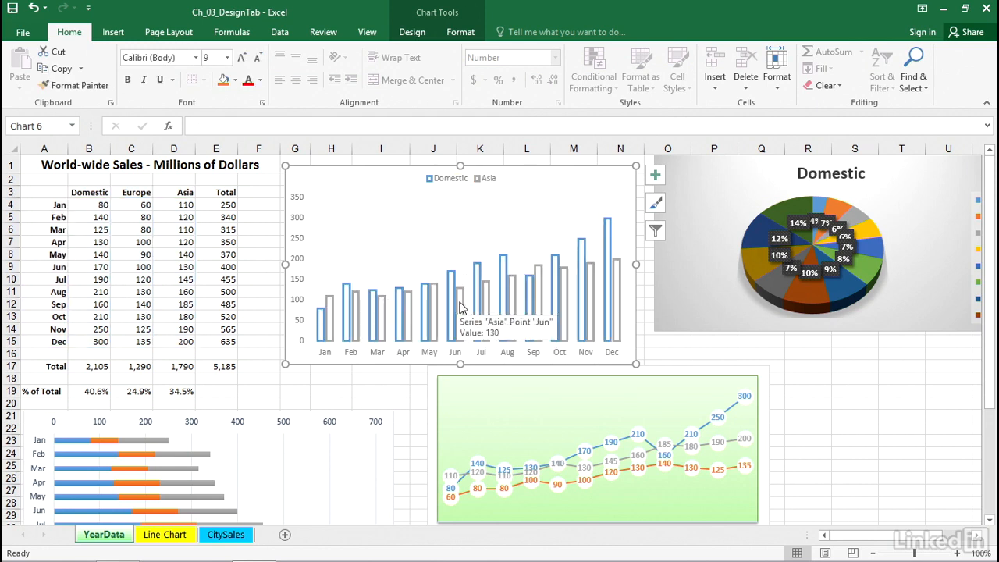
{"action": "left_click", "coordinate": [390, 450]}
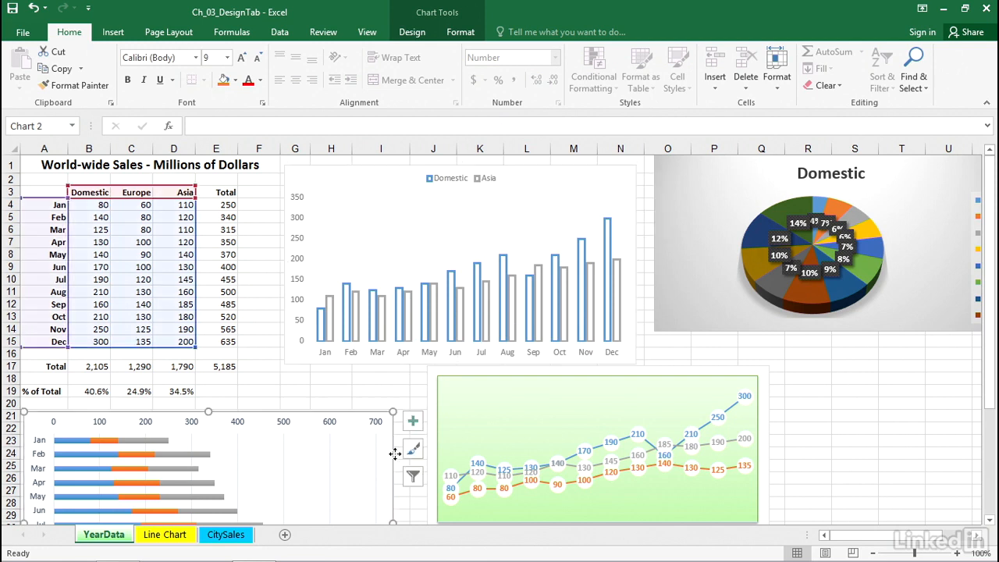
{"action": "left_click", "coordinate": [468, 232]}
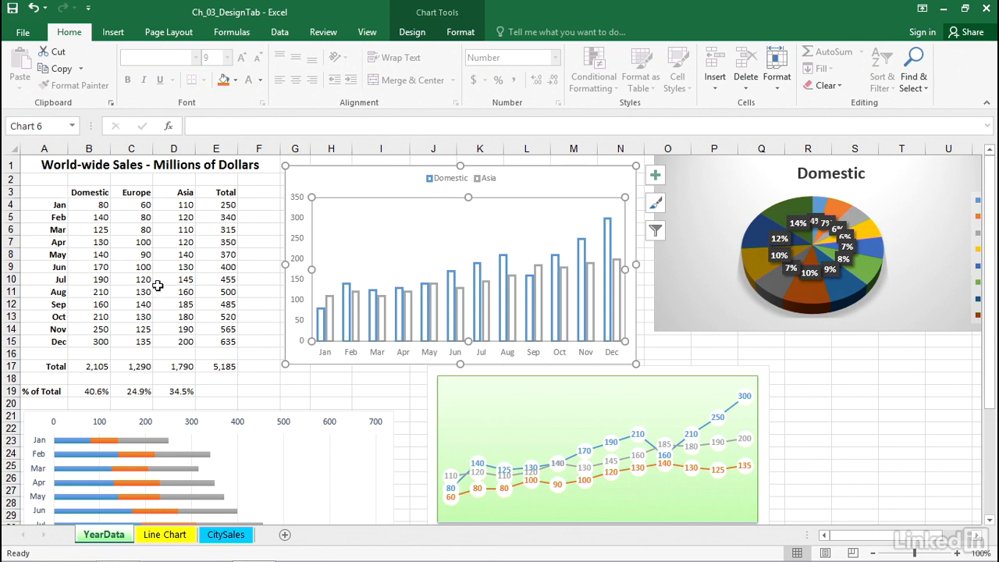
- Copy the Europe data in C3:C15 and paste it into the column chart as a new series
{"action": "left_click_drag", "start_coordinate": [129, 194], "coordinate": [128, 343]}
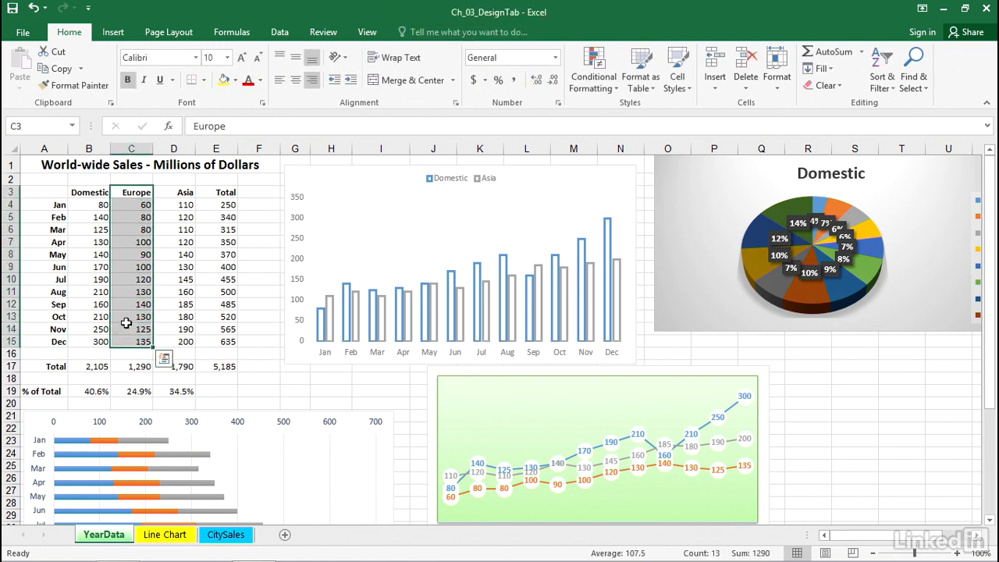
{"action": "right_click", "coordinate": [128, 332]}
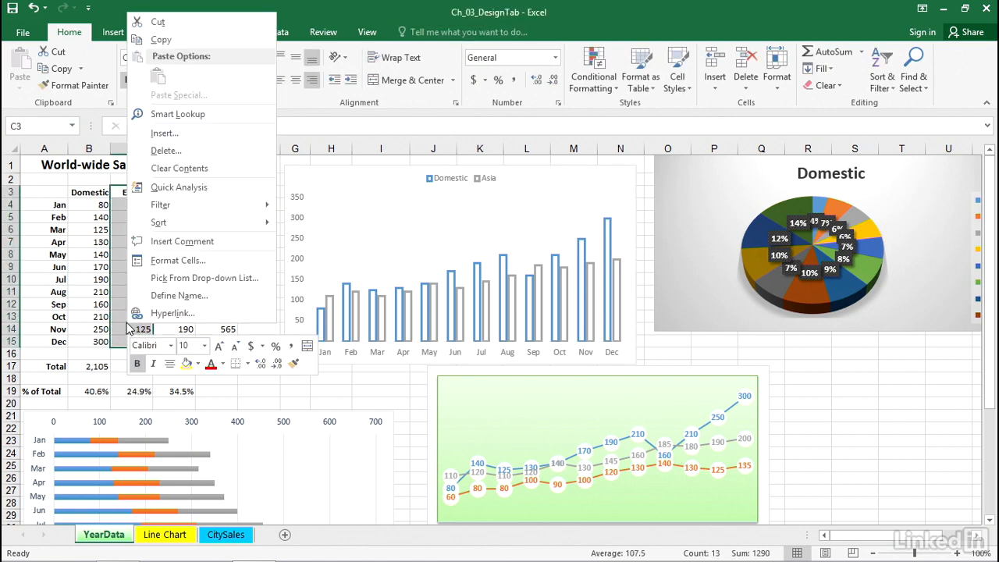
{"action": "left_click", "coordinate": [161, 39]}
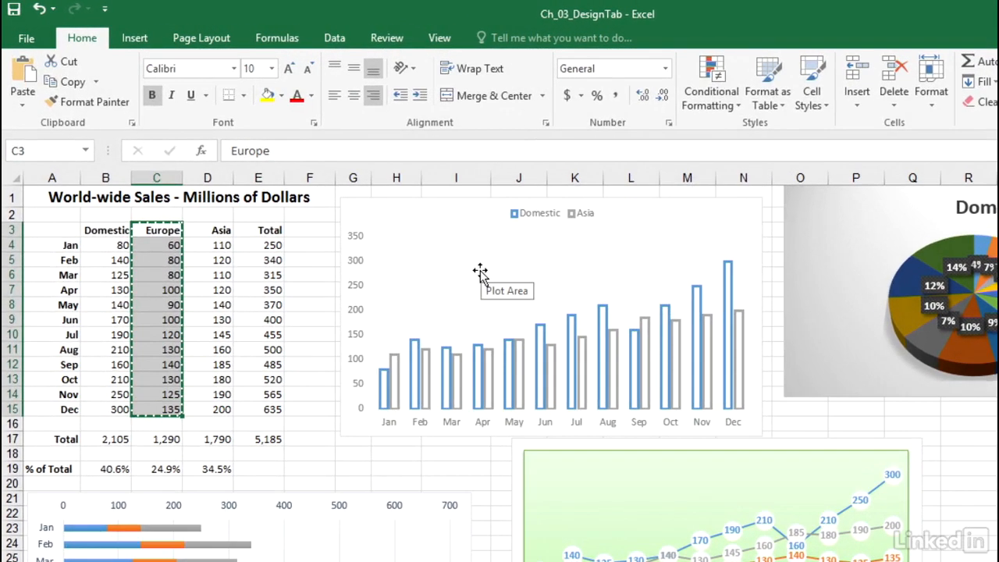
{"action": "right_click", "coordinate": [480, 272]}
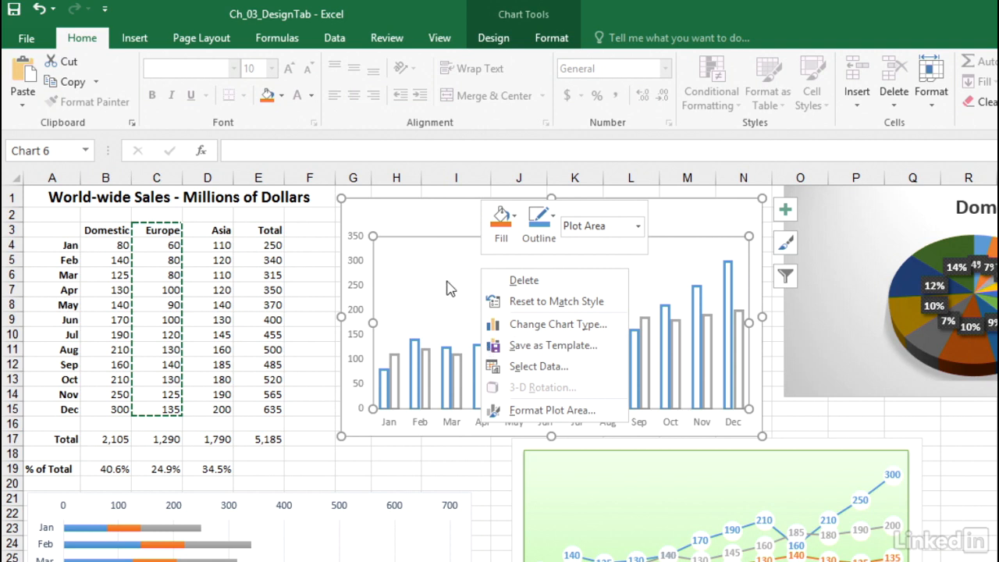
{"action": "right_click", "coordinate": [409, 205]}
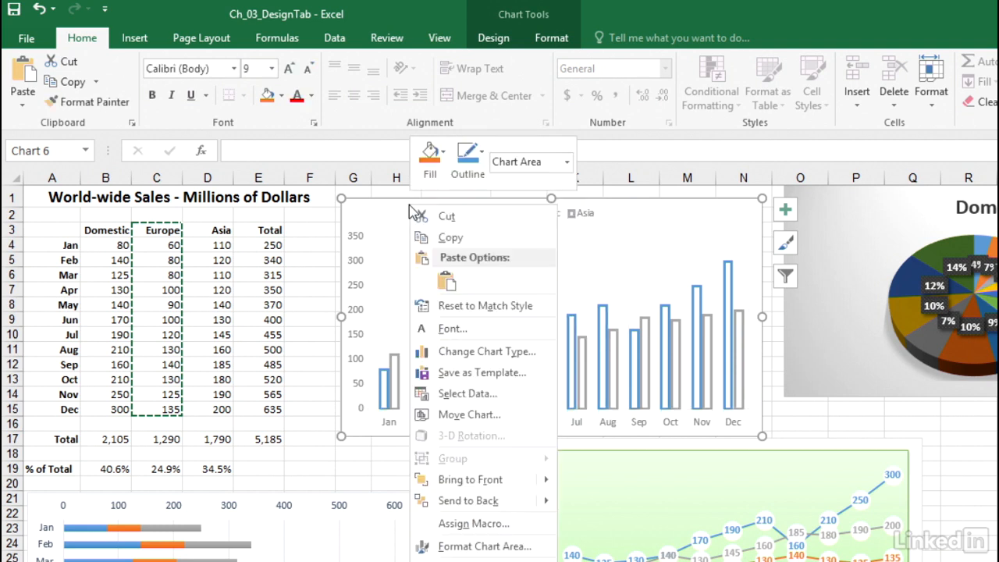
{"action": "left_click", "coordinate": [446, 281]}
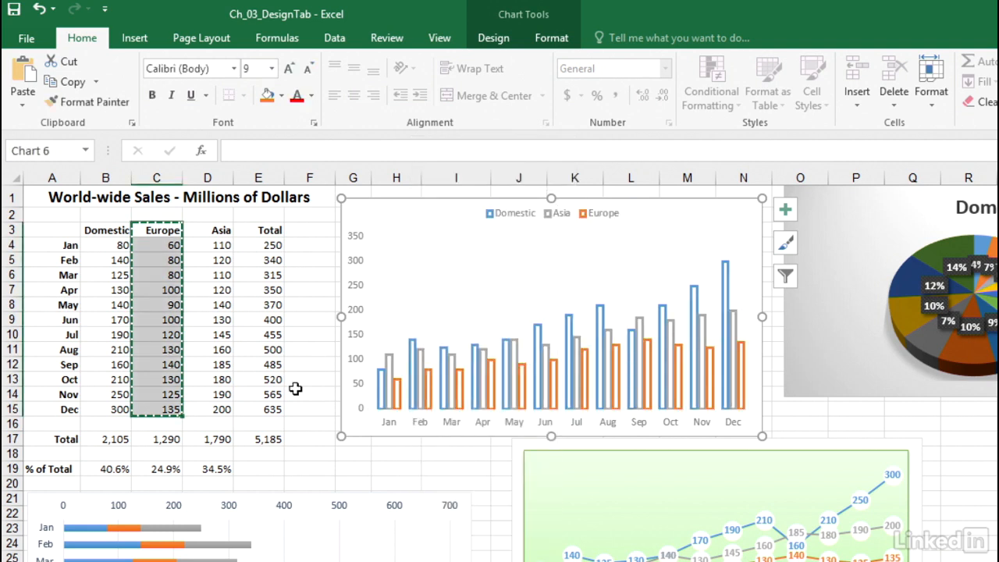
- Undo the Europe paste, and paste the copied range C3:C15 into the column chart again
{"action": "key", "text": "ctrl+z"}
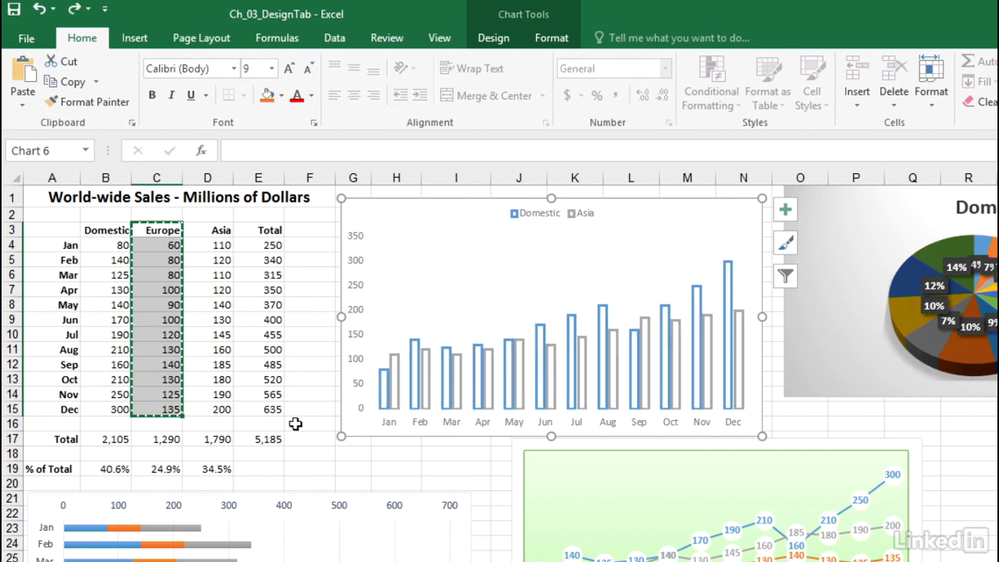
{"action": "left_click_drag", "start_coordinate": [151, 230], "coordinate": [160, 402]}
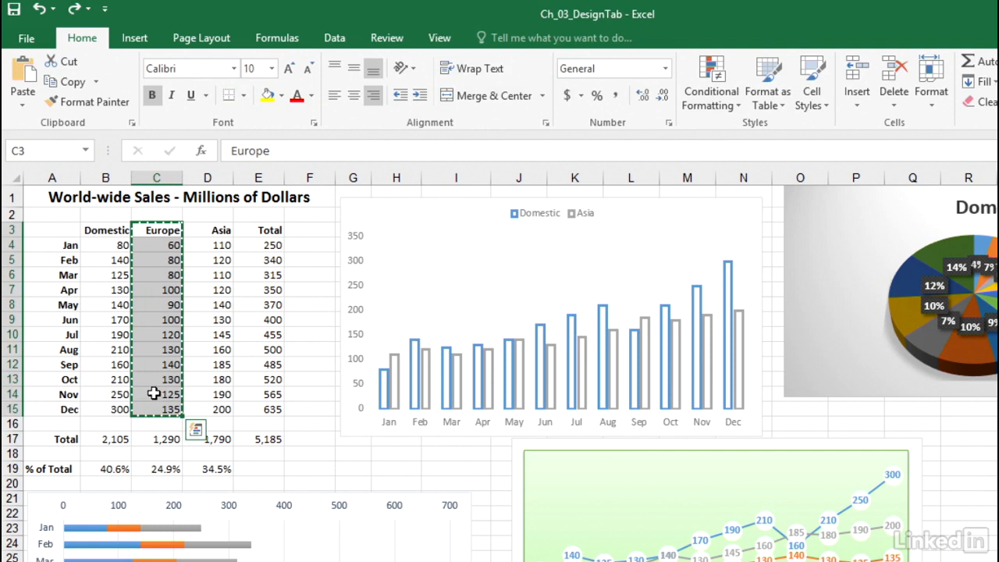
{"action": "left_click", "coordinate": [433, 290]}
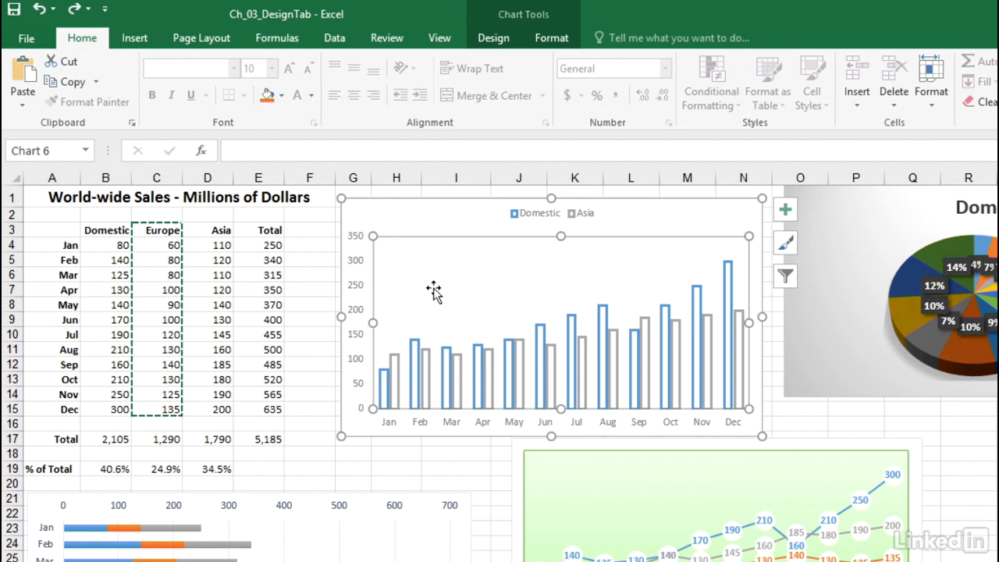
{"action": "key", "text": "ctrl+v"}
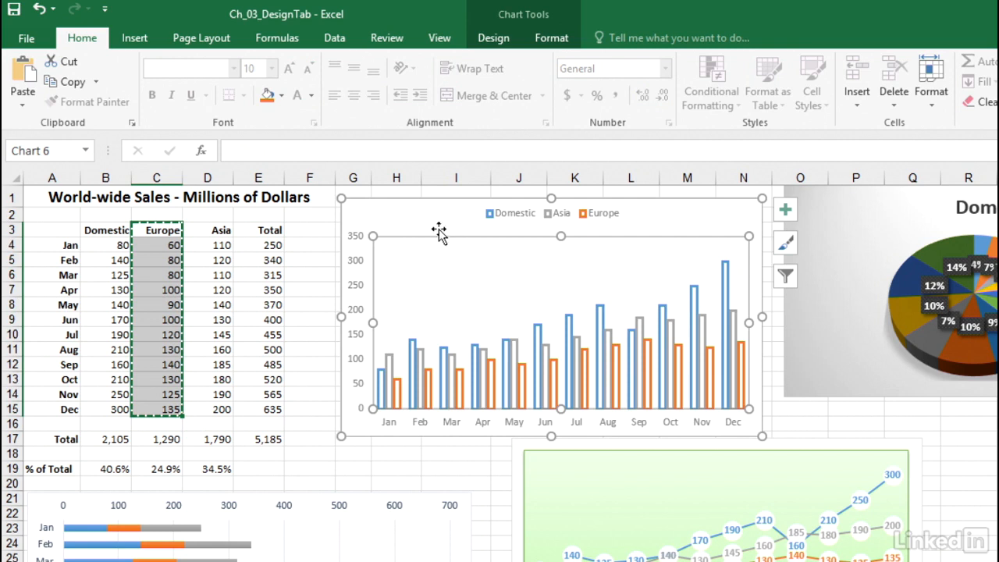
{"action": "left_click", "coordinate": [319, 216]}
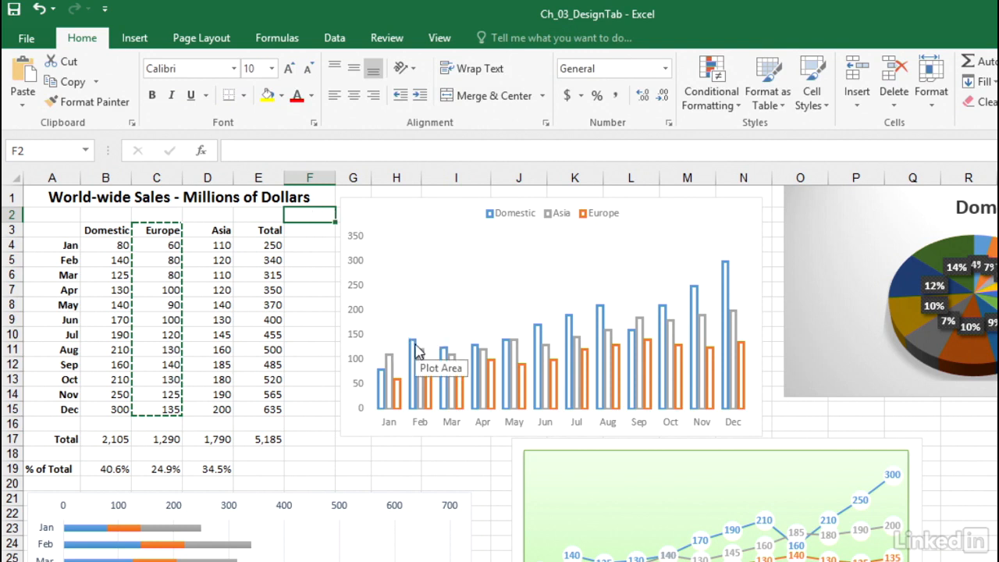
{"action": "mouse_move", "coordinate": [412, 363]}
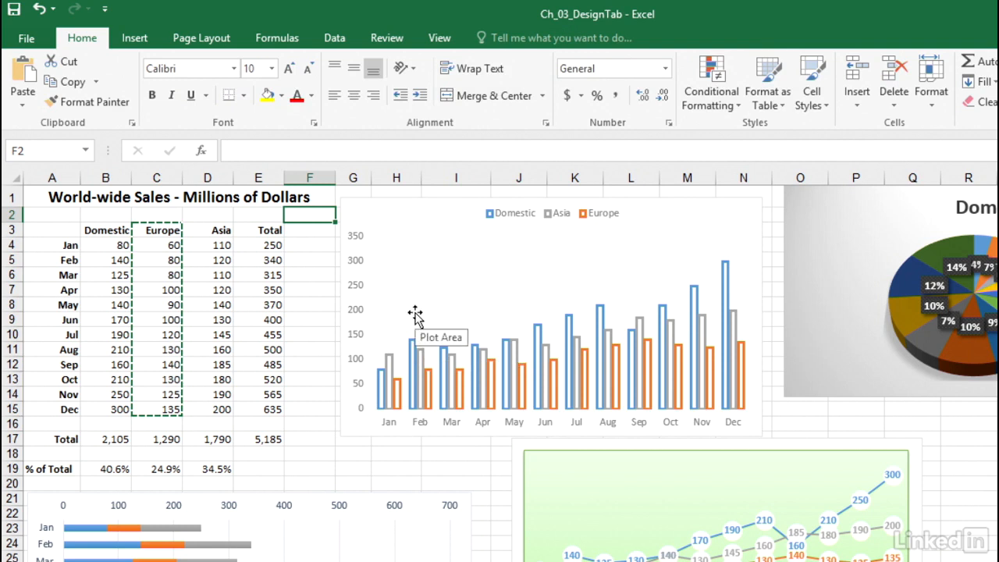
{"action": "left_click", "coordinate": [492, 285]}
{"action": "left_click", "coordinate": [312, 314]}
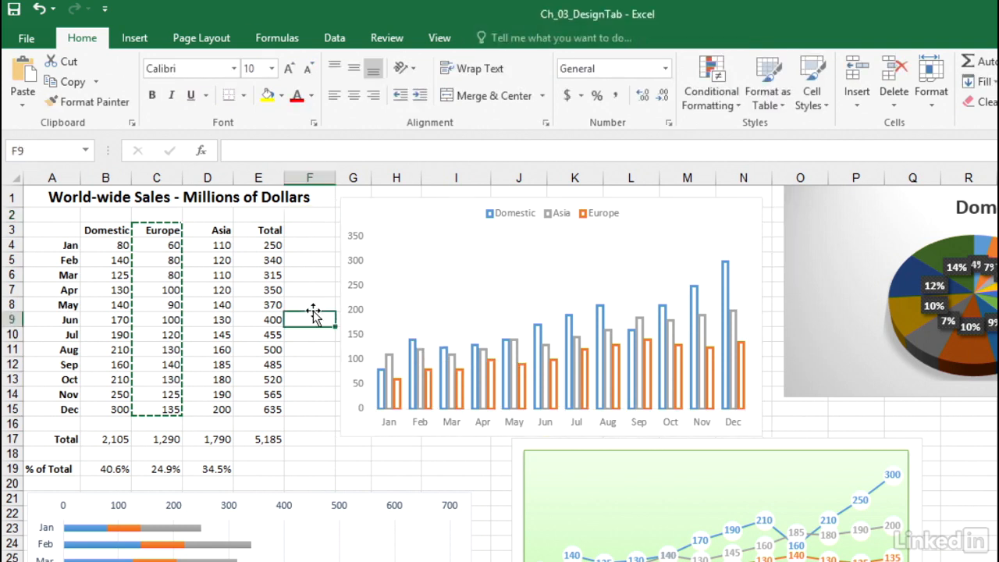
- Undo all the column chart's series changes back to its original source range and deselect the chart
{"action": "key", "text": "ctrl+z"}
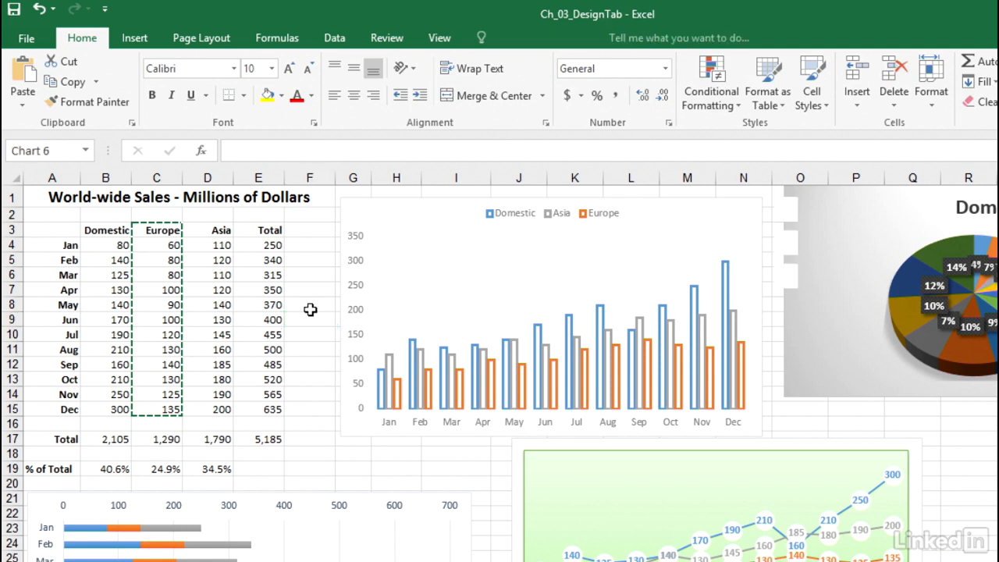
{"action": "key", "text": "ctrl+y"}
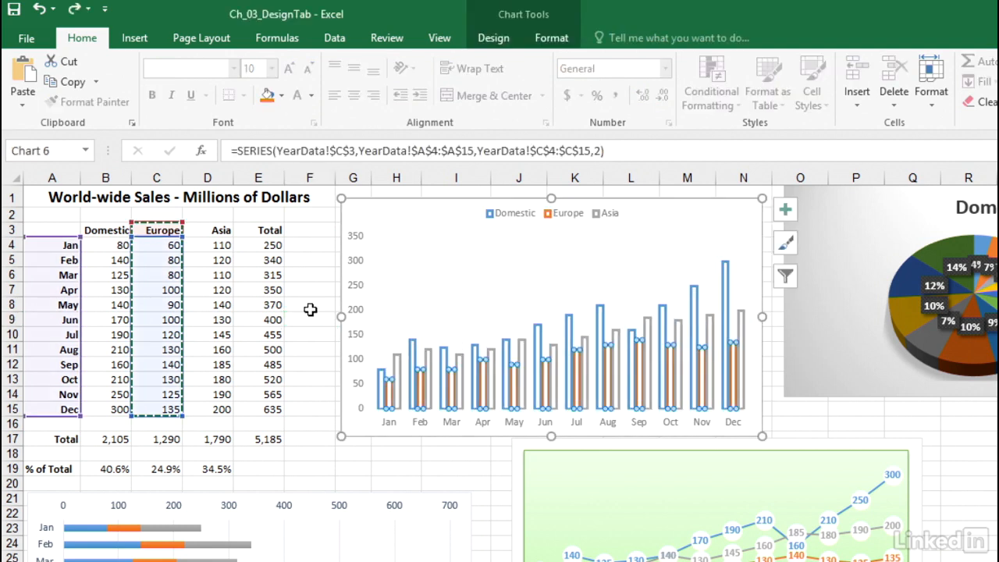
{"action": "key", "text": "ctrl+z"}
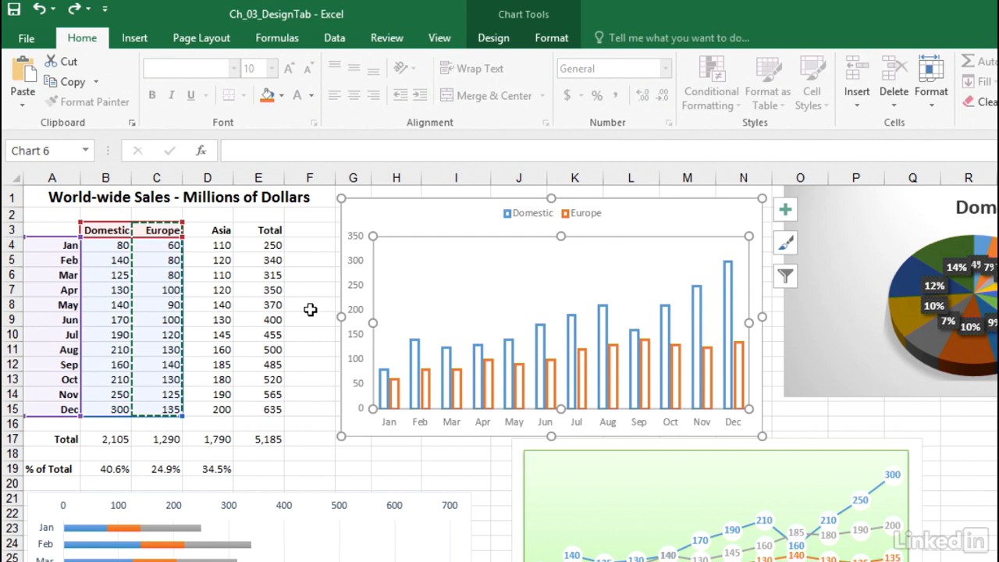
{"action": "key", "text": "ctrl+z"}
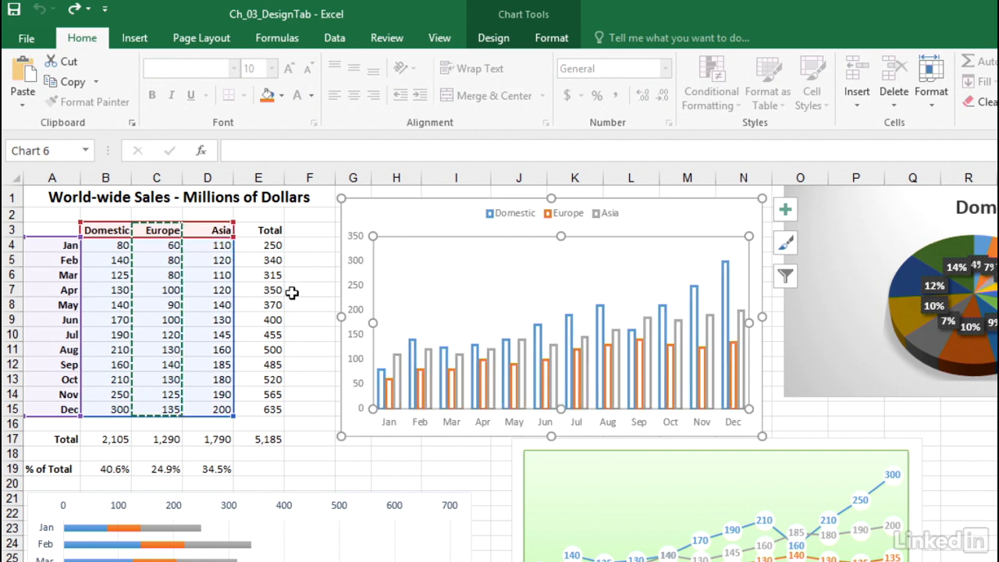
{"action": "left_click", "coordinate": [303, 280]}
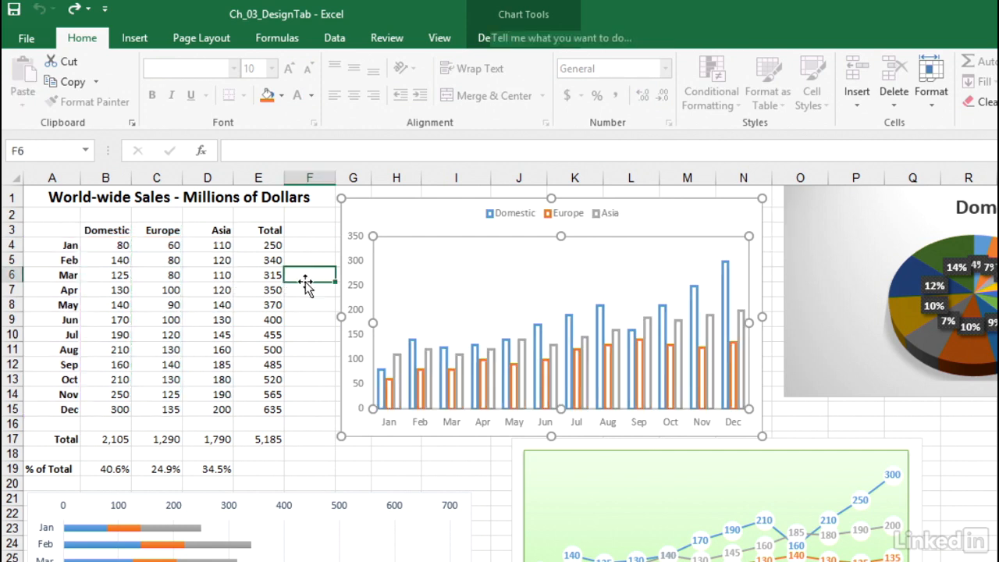
- Try limiting the column chart's source range to Jan through Jun, and separately to Jul through Dec, undoing each change
{"action": "left_click", "coordinate": [458, 291]}
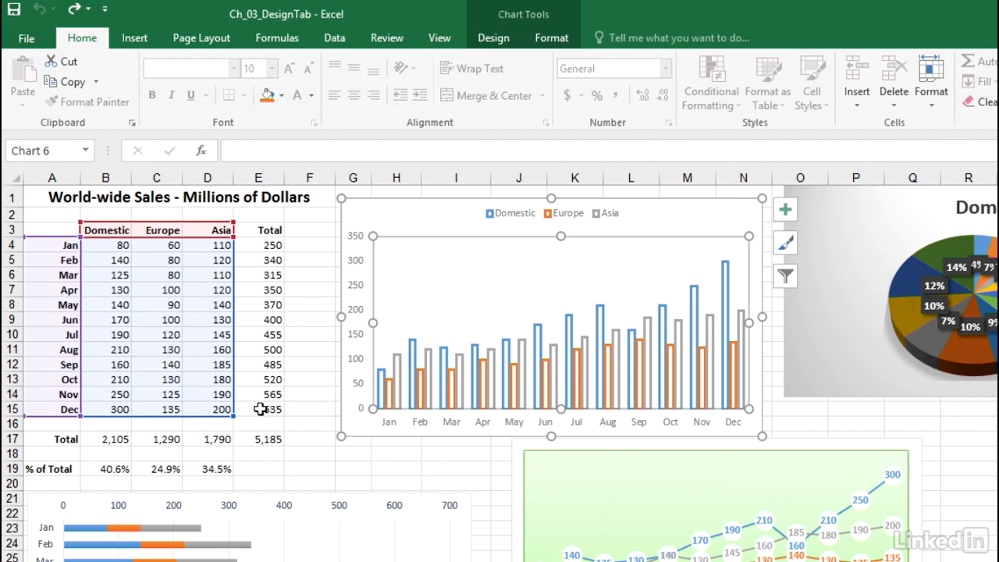
{"action": "left_click_drag", "start_coordinate": [230, 415], "coordinate": [225, 316]}
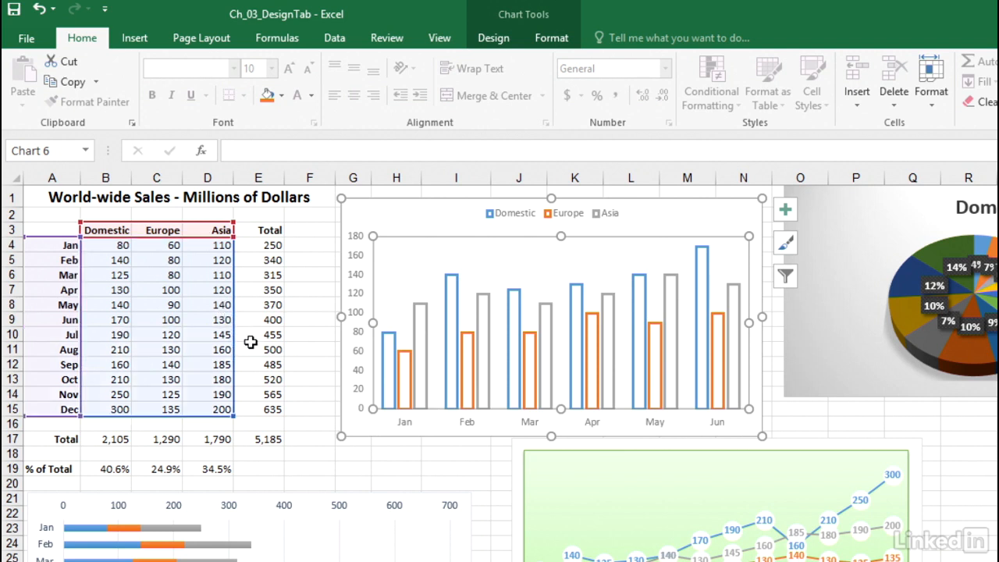
{"action": "key", "text": "ctrl+z"}
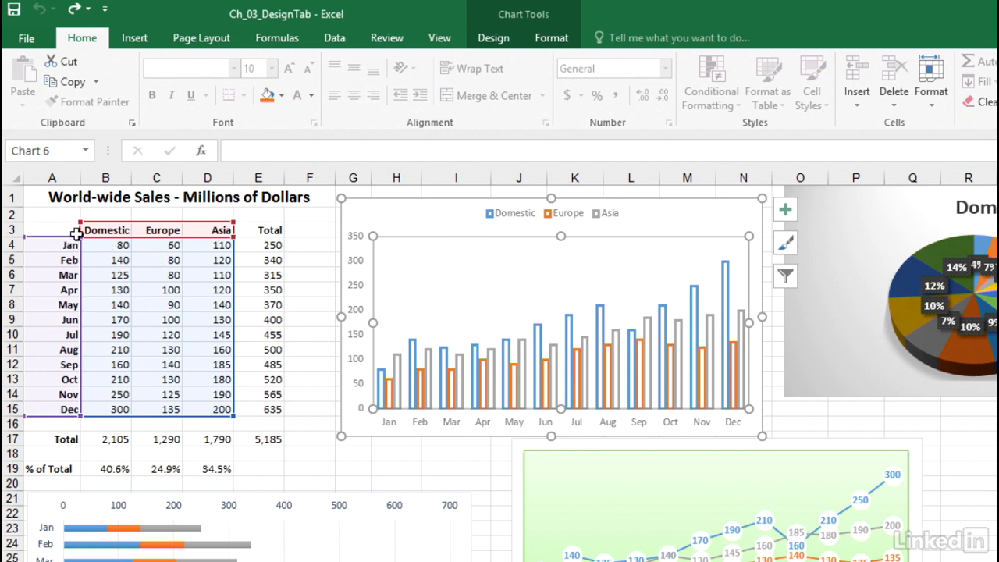
{"action": "left_click_drag", "start_coordinate": [78, 238], "coordinate": [72, 319]}
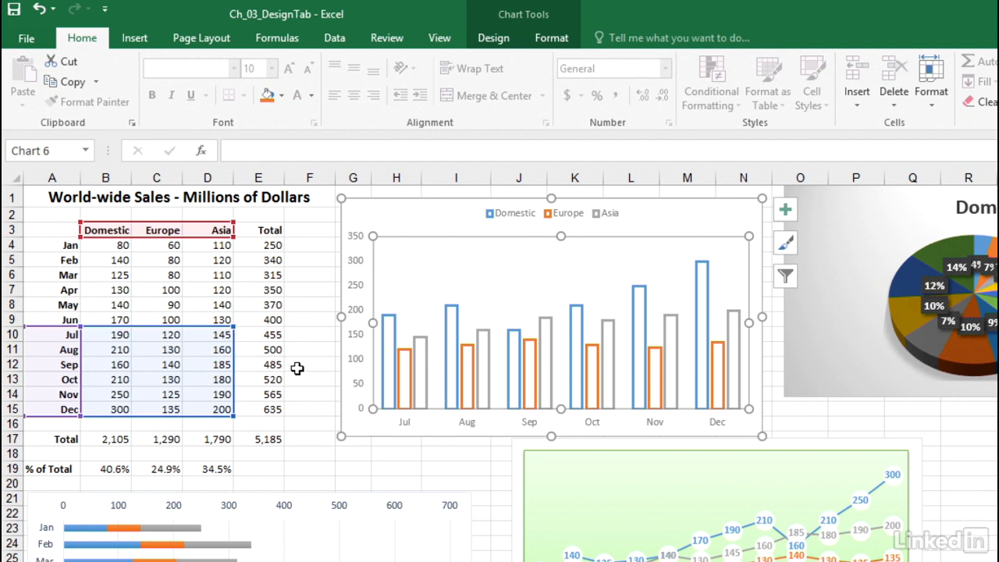
{"action": "key", "text": "ctrl+z"}
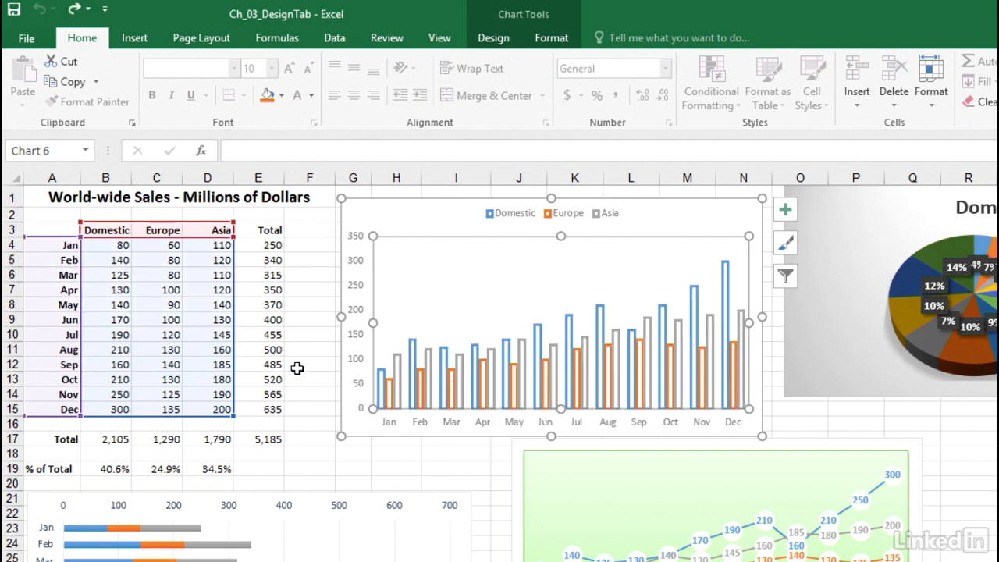
- Enter the heading Average in cell F3 beside the Total column
{"action": "left_click", "coordinate": [300, 230]}
{"action": "type", "text": "Average"}
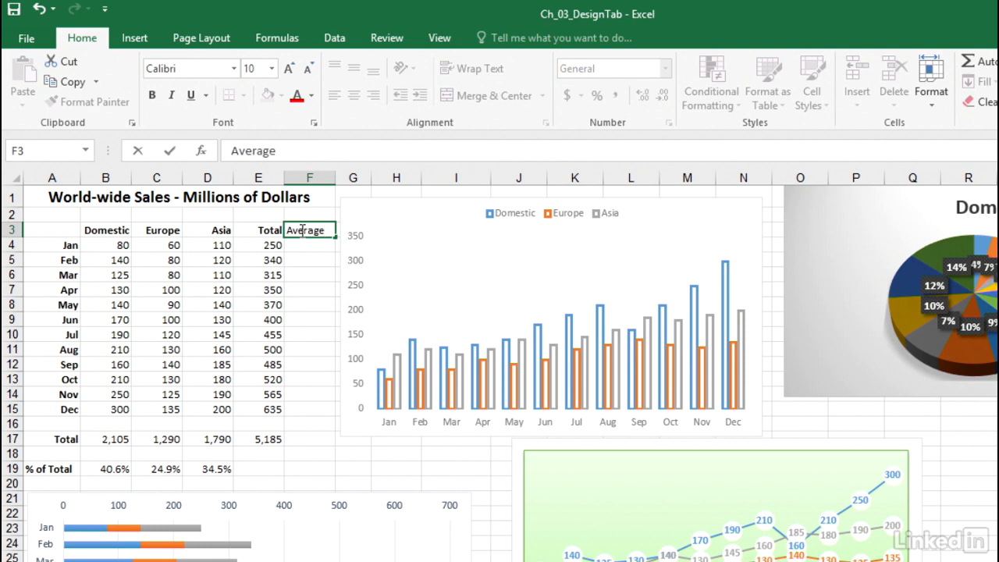
- Fill F4:F15 with the formula =AVERAGE(B4:D4) to average the Domestic, Europe and Asia values for each month
{"action": "left_click_drag", "start_coordinate": [309, 248], "coordinate": [306, 395]}
{"action": "type", "text": "=average"}
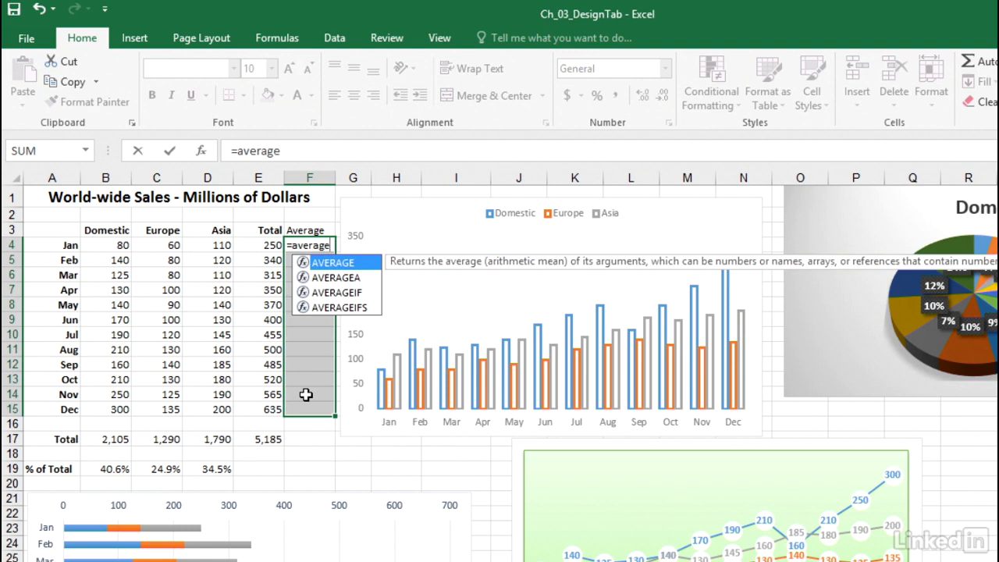
{"action": "type", "text": "("}
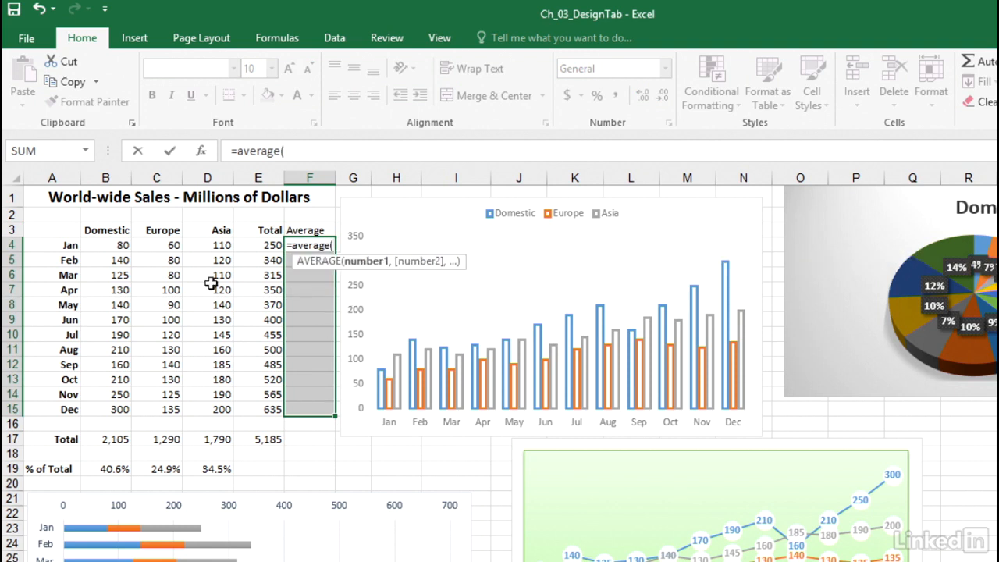
{"action": "left_click", "coordinate": [123, 245]}
{"action": "left_click_drag", "start_coordinate": [124, 244], "coordinate": [196, 244]}
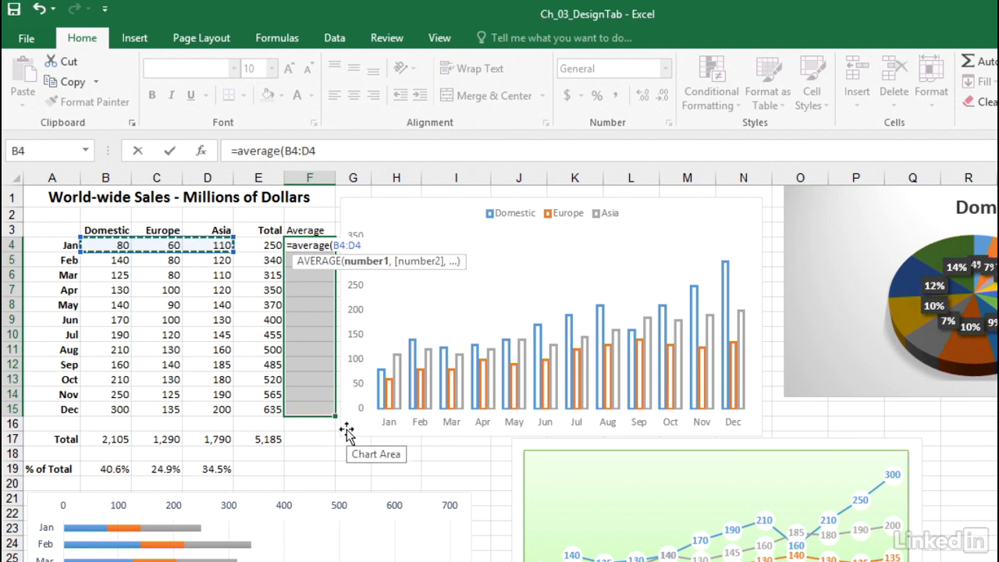
{"action": "type", "text": ")"}
{"action": "key", "text": "ctrl+Return"}
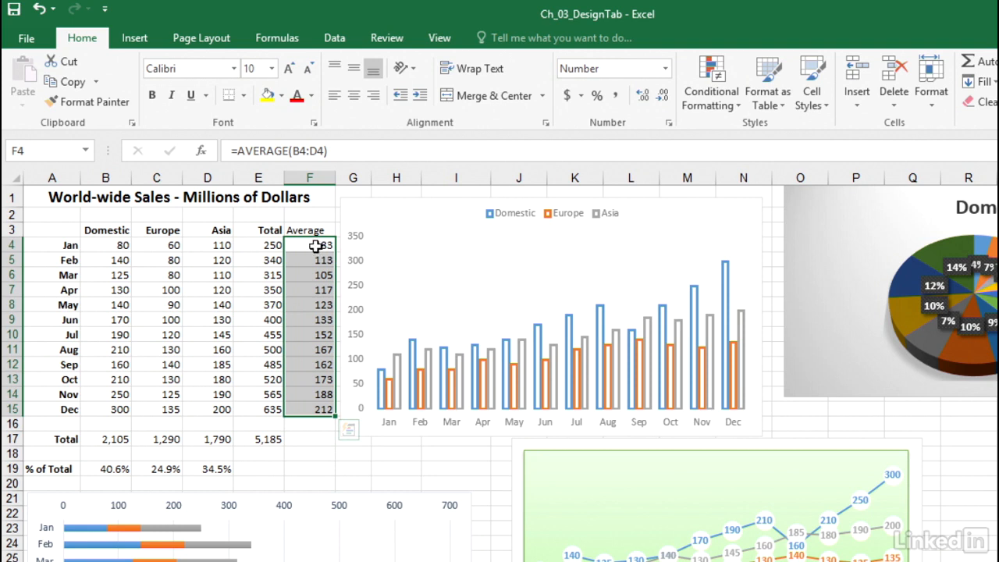
- Try adding the averages in F4:F15 to the column chart by copy and paste, and select the pasted series
{"action": "key", "text": "ctrl+c"}
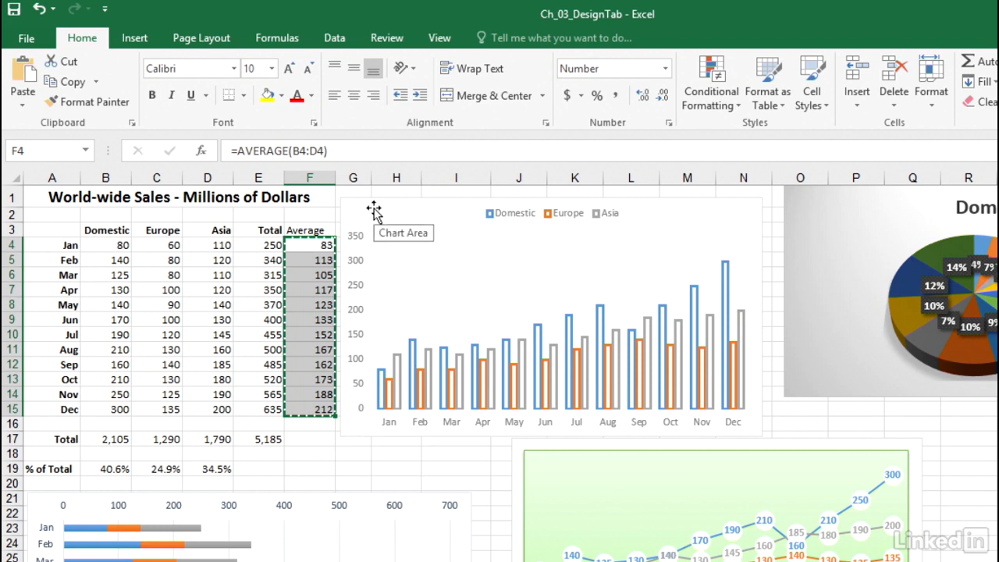
{"action": "right_click", "coordinate": [387, 208]}
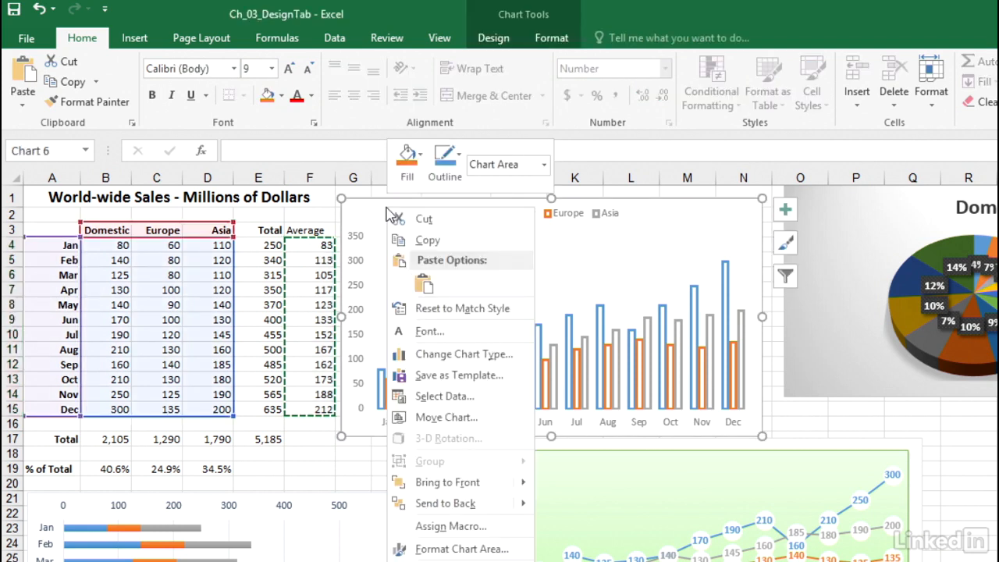
{"action": "left_click", "coordinate": [421, 284]}
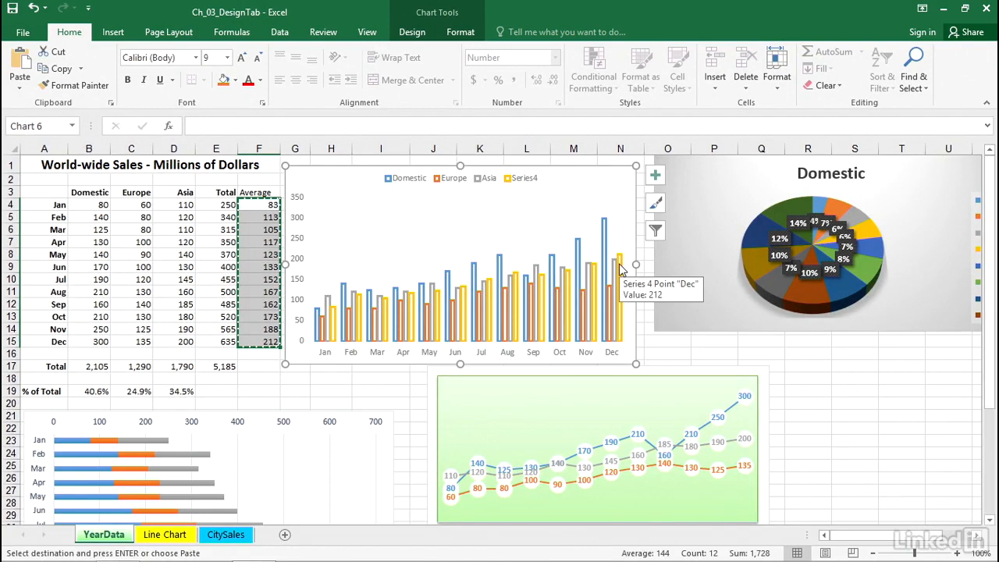
{"action": "left_click", "coordinate": [621, 269]}
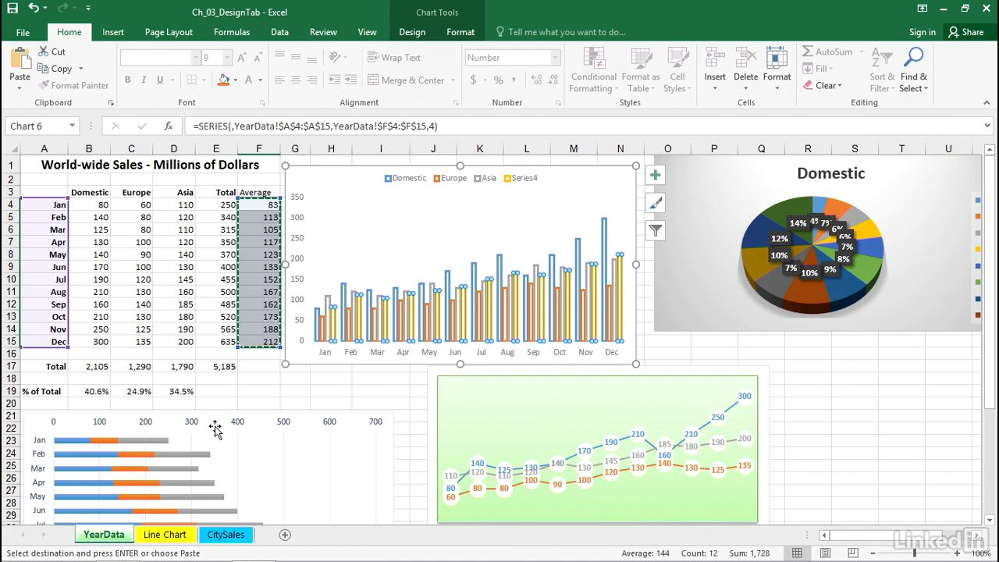
- Deselect the column chart, undo the pasted averages series, and clear the copied range
{"action": "left_click", "coordinate": [279, 394]}
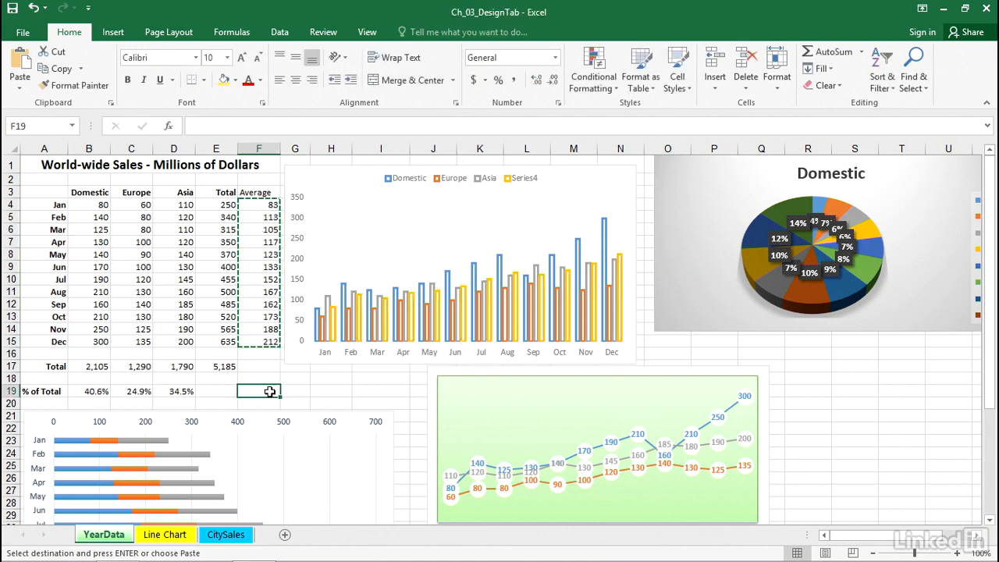
{"action": "key", "text": "ctrl+z"}
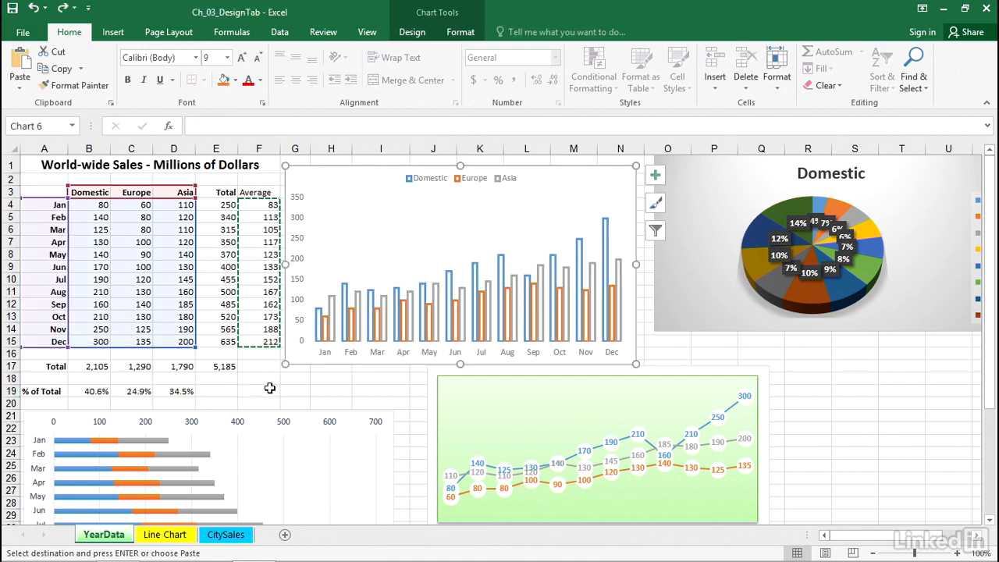
{"action": "key", "text": "Escape"}
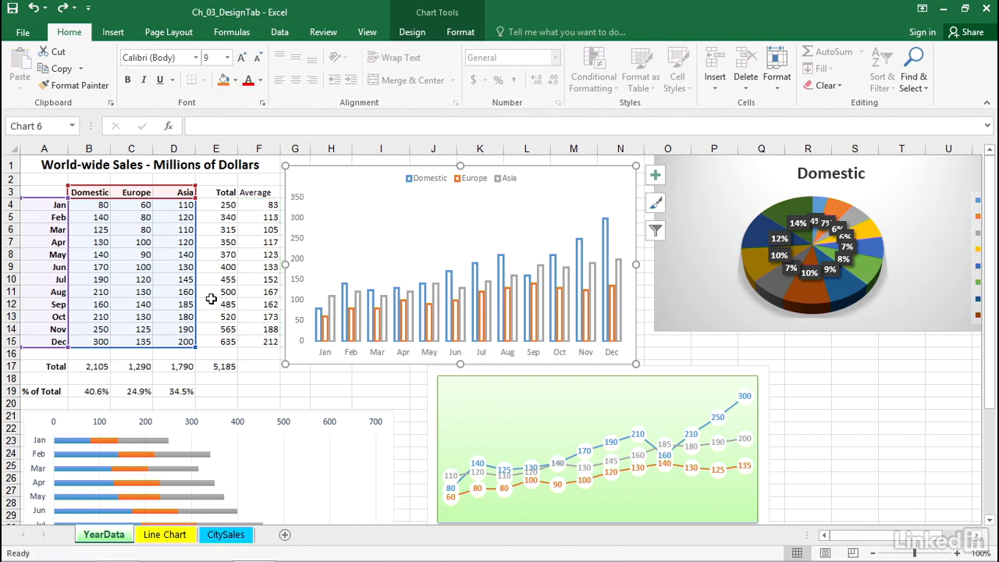